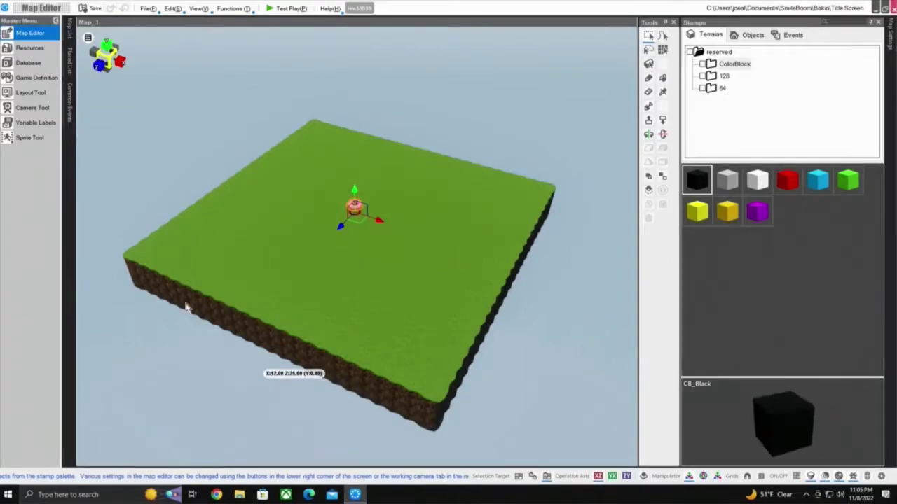
Open the Layout Tool from the Master Menu to preview the Title layout.
left_click(26, 92)
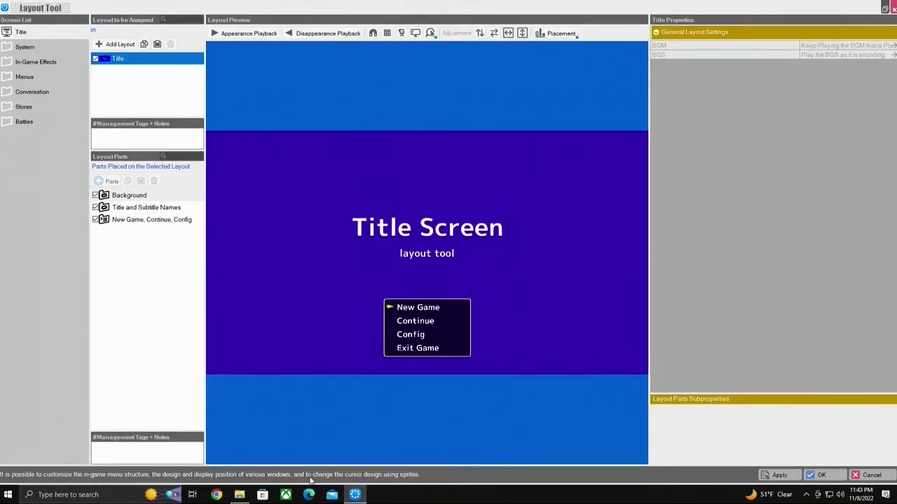
Bring up the Bakin Title stuff image folder in File Explorer.
left_click(240, 494)
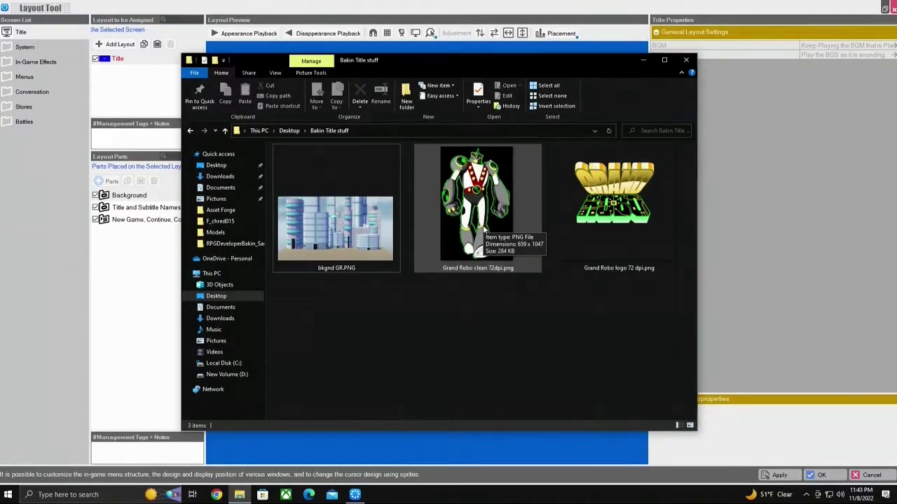
Close File Explorer and select the Background part in Layout Parts.
left_click(685, 62)
left_click(621, 104)
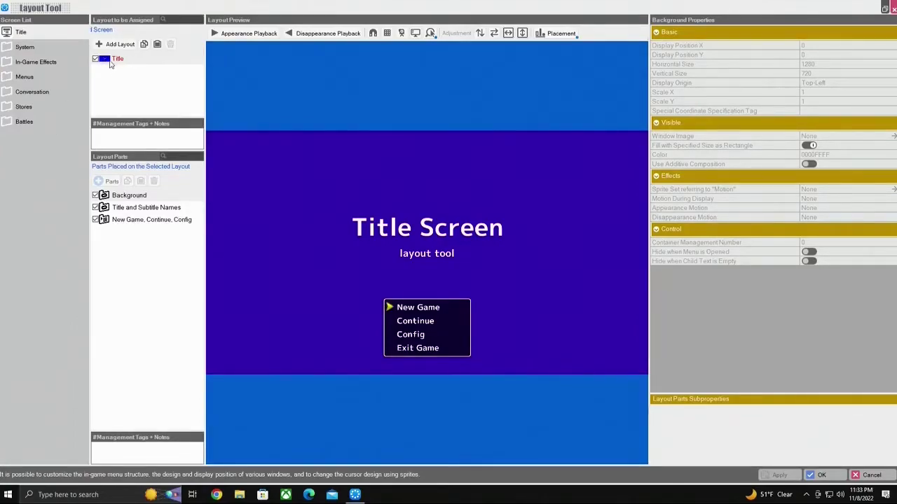
Copy the Title layout and paste it as a new Title_1 layout.
double_click(113, 59)
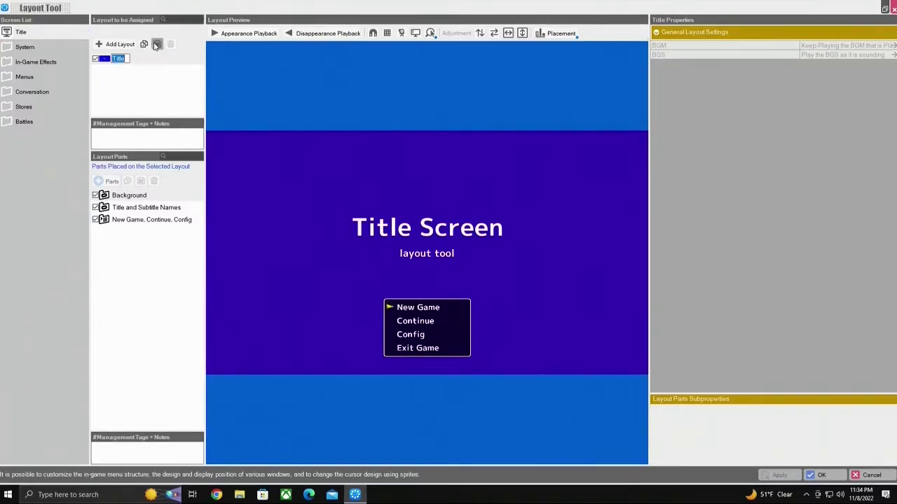
left_click(157, 44)
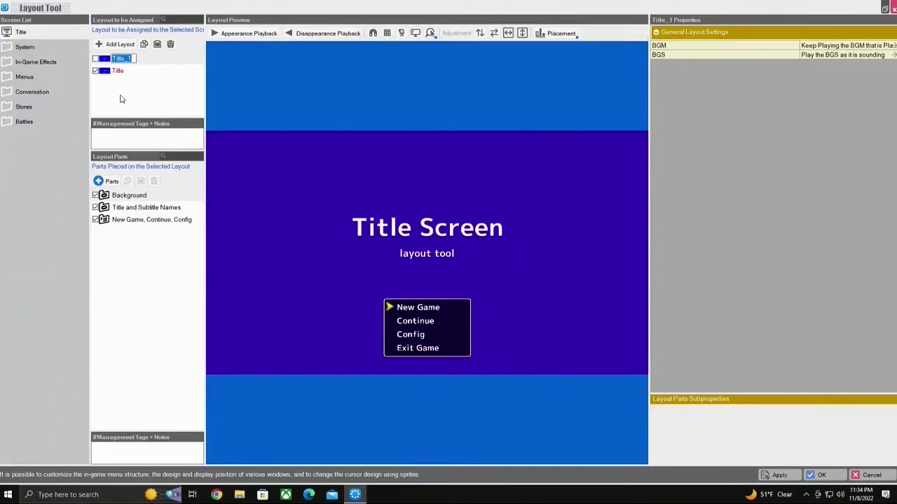
left_click(118, 71)
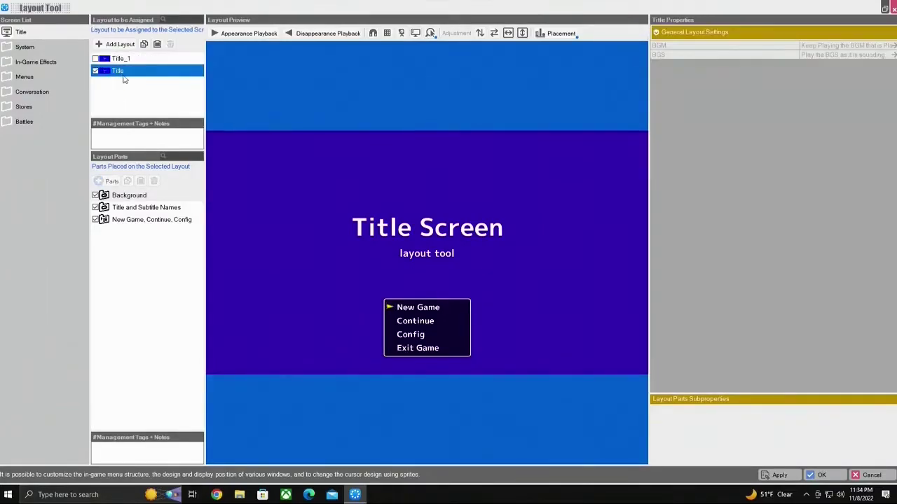
double_click(128, 196)
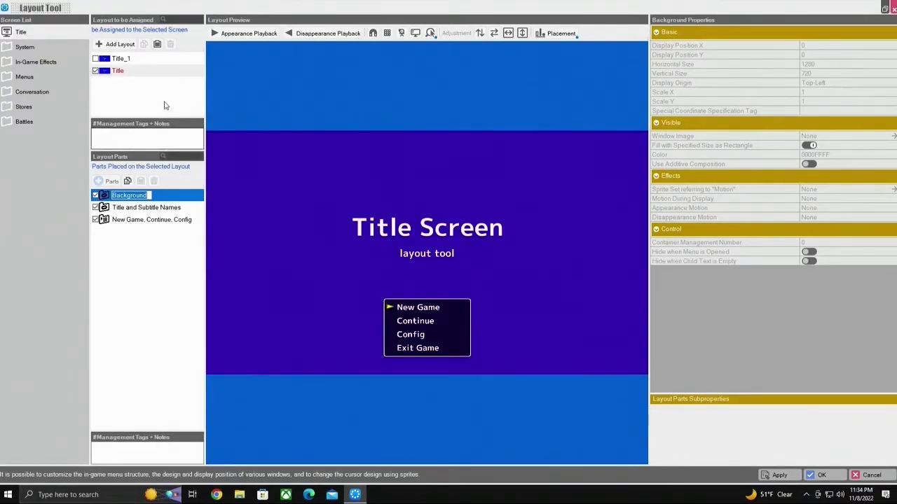
Assign Title_1 as the title screen layout, hide its title text, and select Background.
left_click(107, 72)
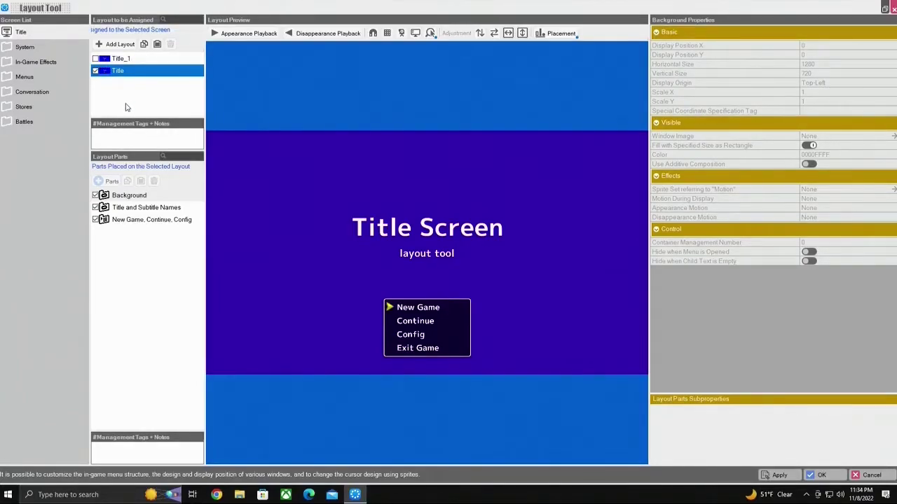
left_click(96, 59)
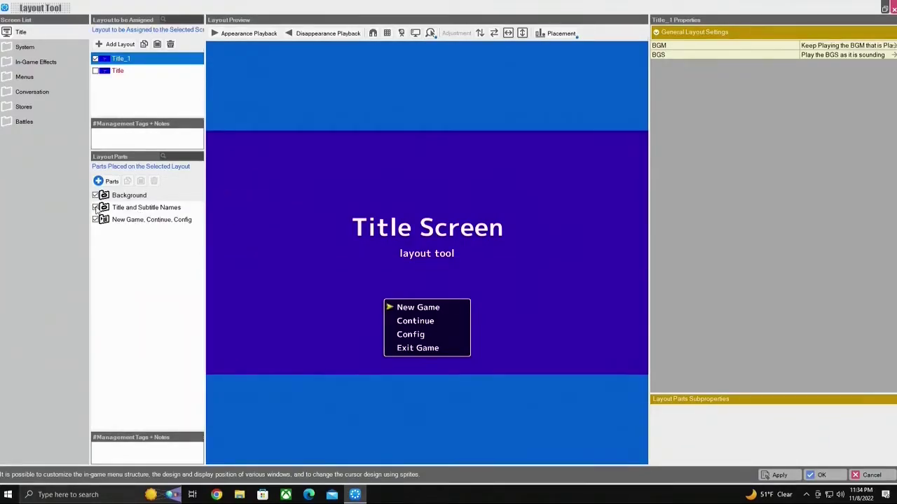
left_click(96, 210)
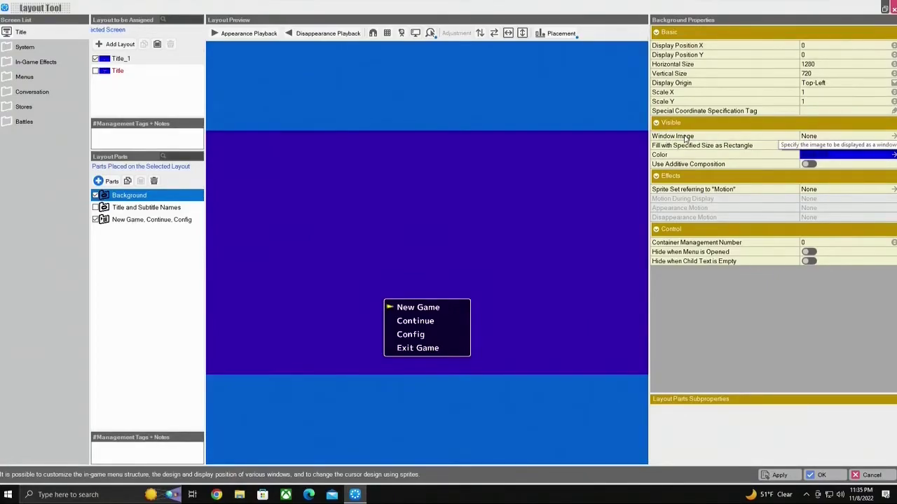
Set the Background window image to bkgnd GR.PNG from the Bakin Title stuff folder.
left_click(872, 138)
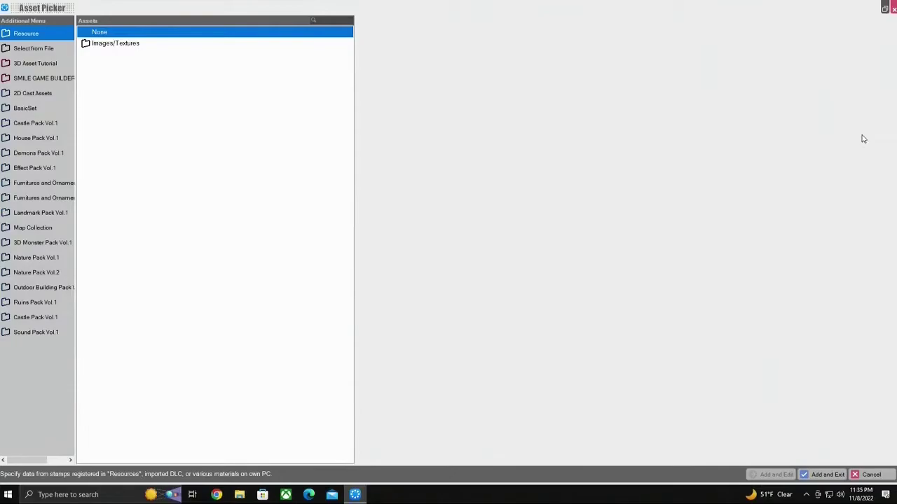
left_click(29, 50)
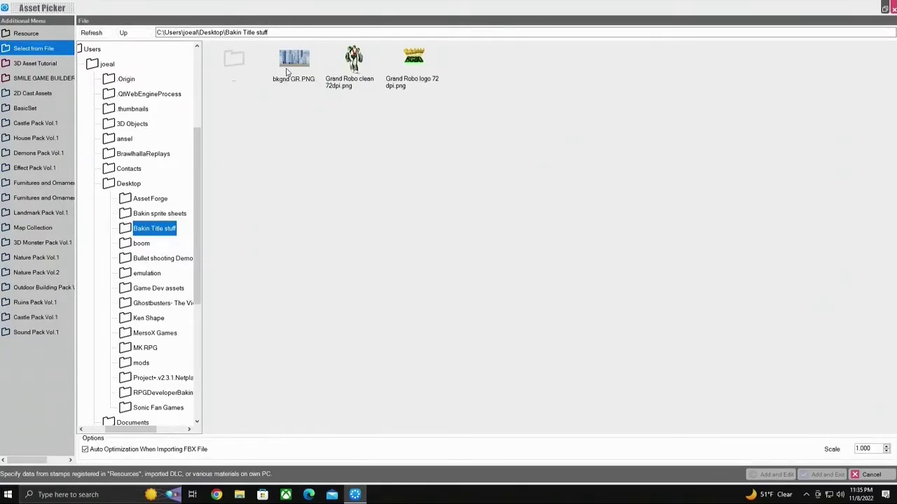
left_click(294, 67)
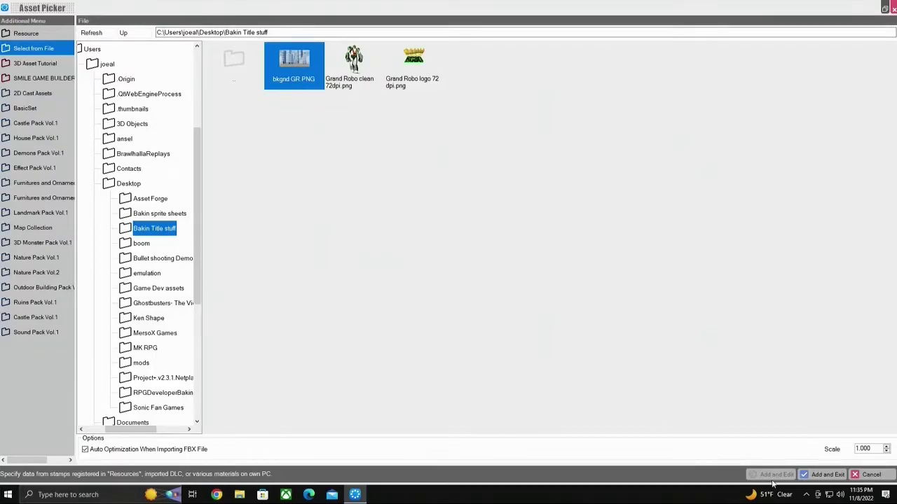
left_click(827, 475)
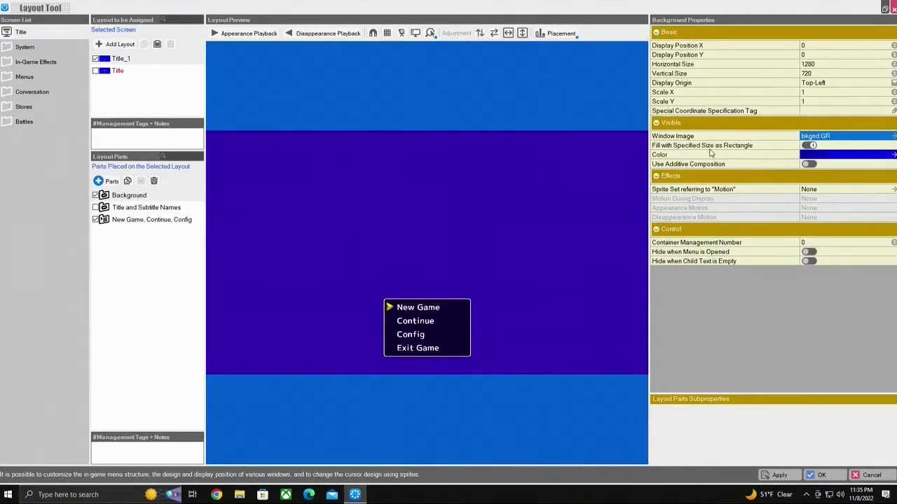
Turn off rectangle fill and set the Background tint to white FFFFFFFF with saturation 0.
left_click(809, 146)
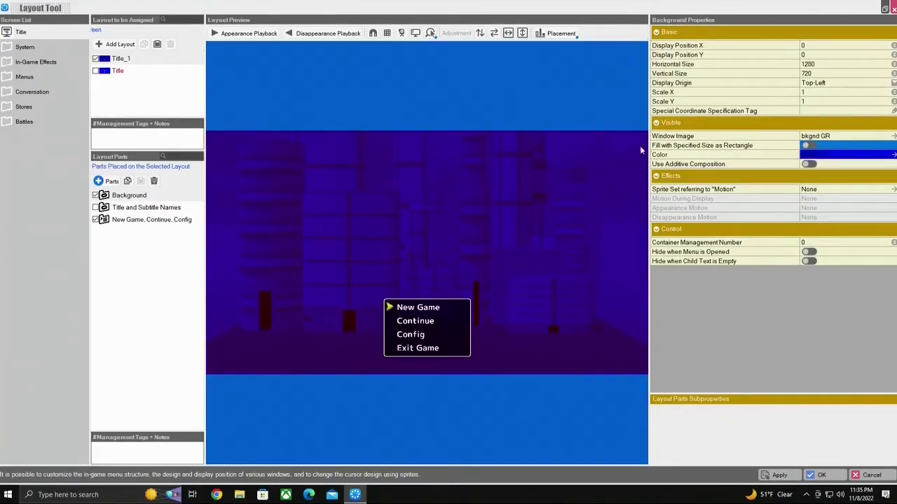
left_click(810, 155)
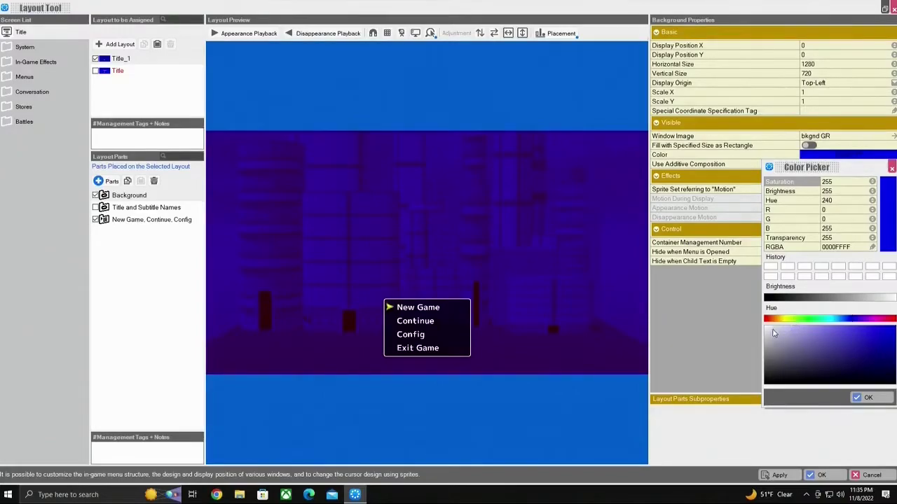
left_click(765, 326)
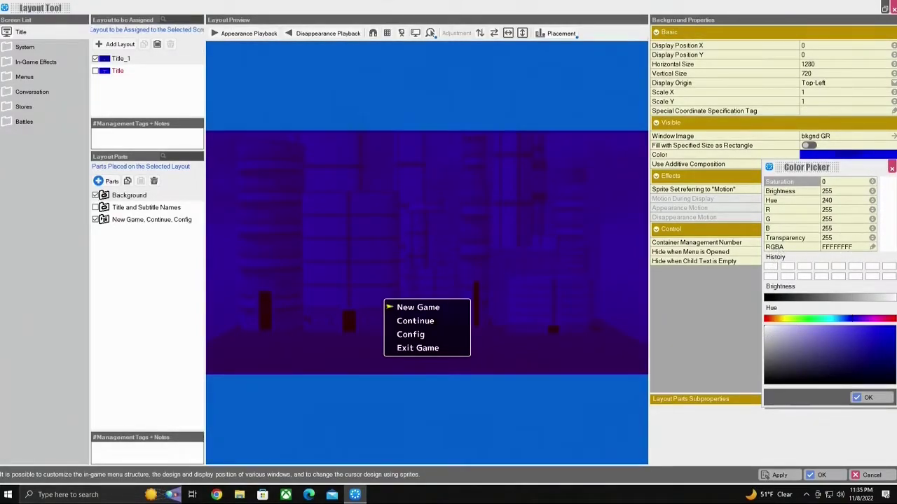
left_click(863, 398)
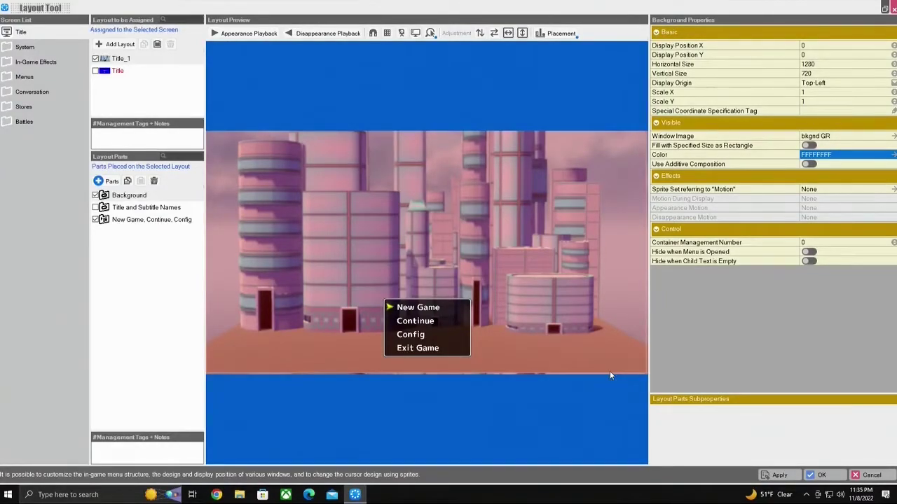
Add a Panel for Rendering Sprites part, SpritePanel_1, under the Background part.
left_click(122, 223)
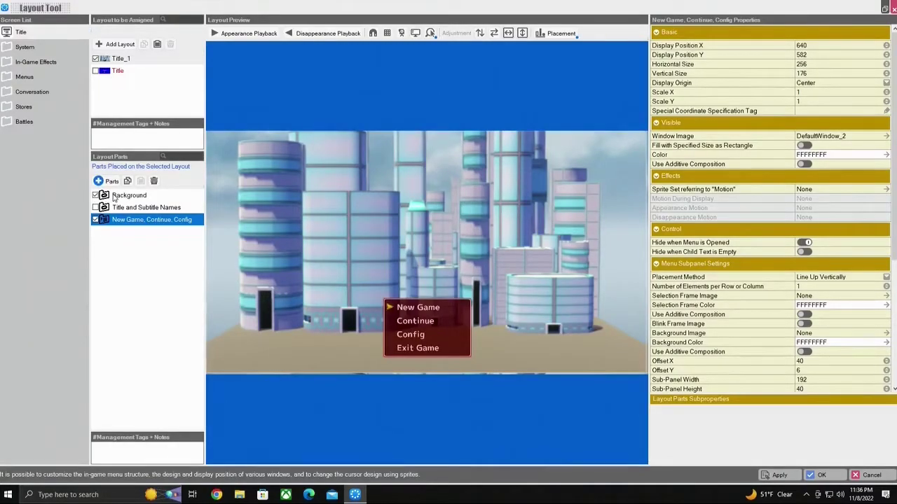
left_click(114, 199)
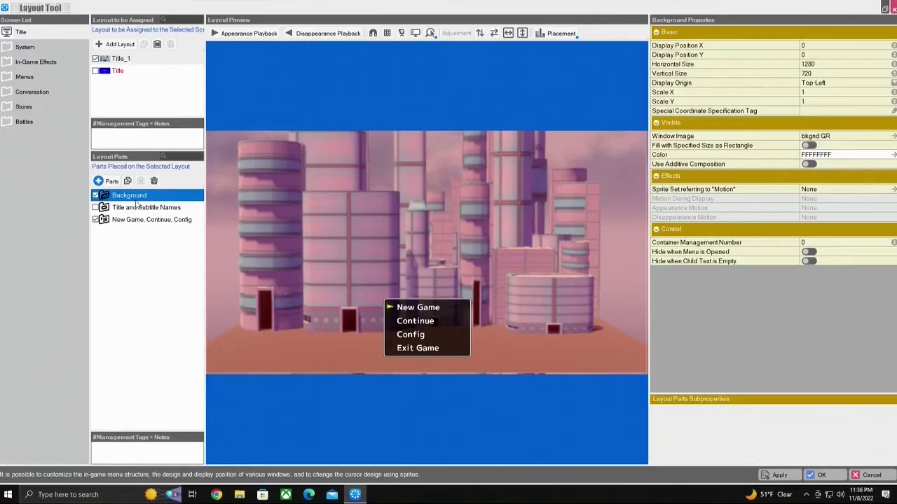
left_click(109, 184)
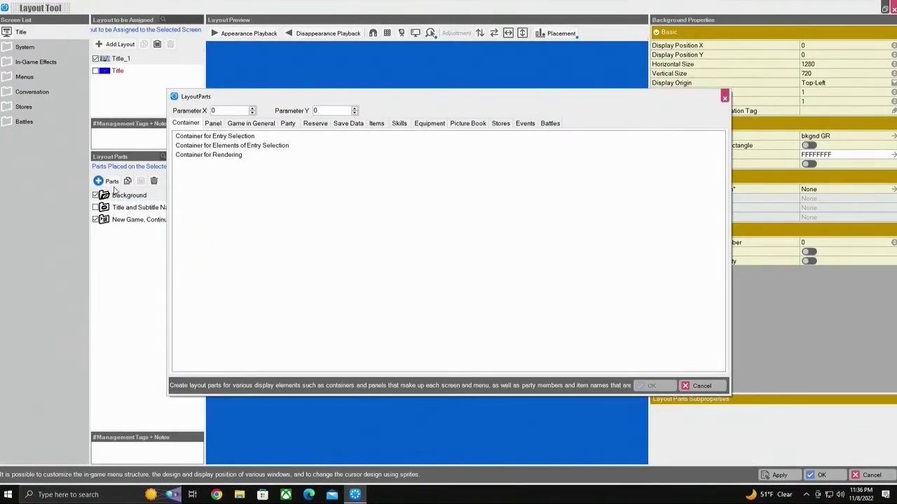
left_click(213, 124)
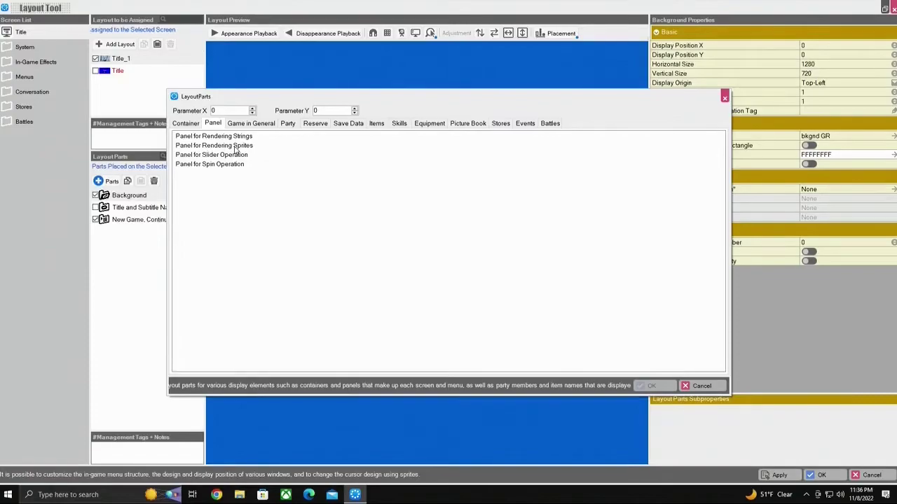
left_click(236, 146)
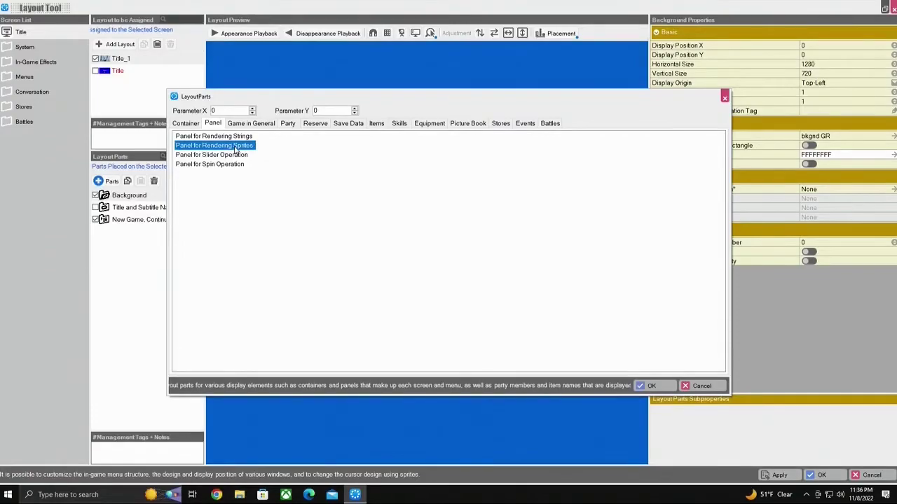
left_click(651, 386)
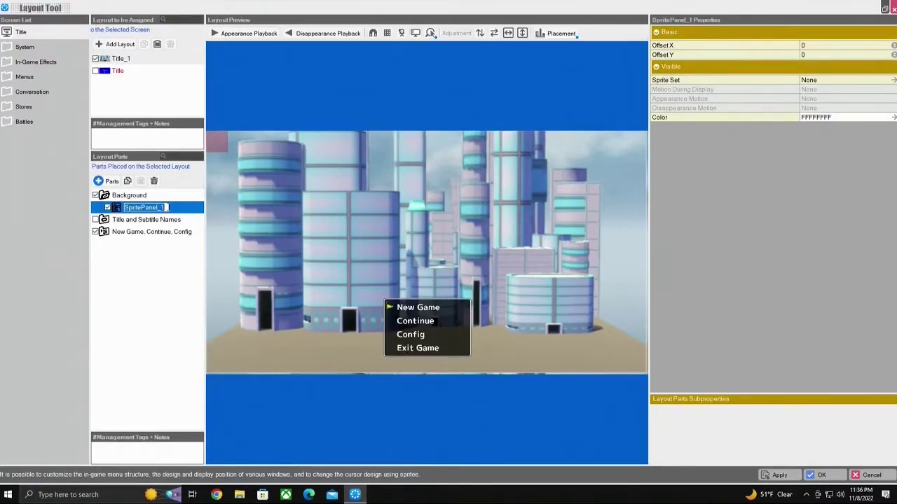
Rename SpritePanel_1 to 'Logo'.
type("Logo")
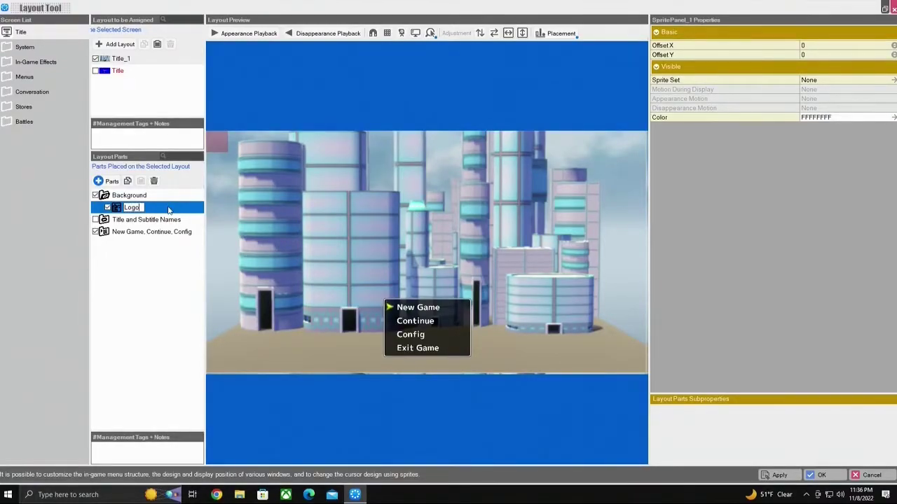
key("Return")
Import Grand Robo logo 72 dpi.png from file as the Logo part's sprite set.
left_click(816, 81)
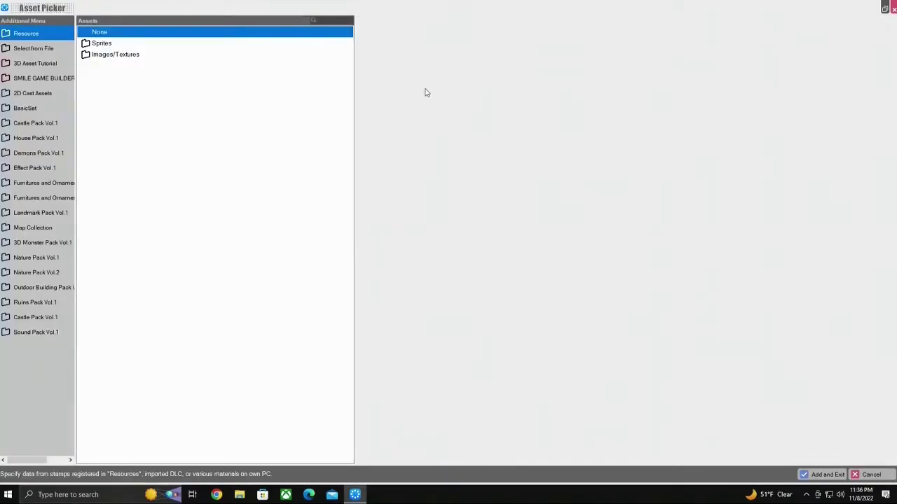
left_click(42, 49)
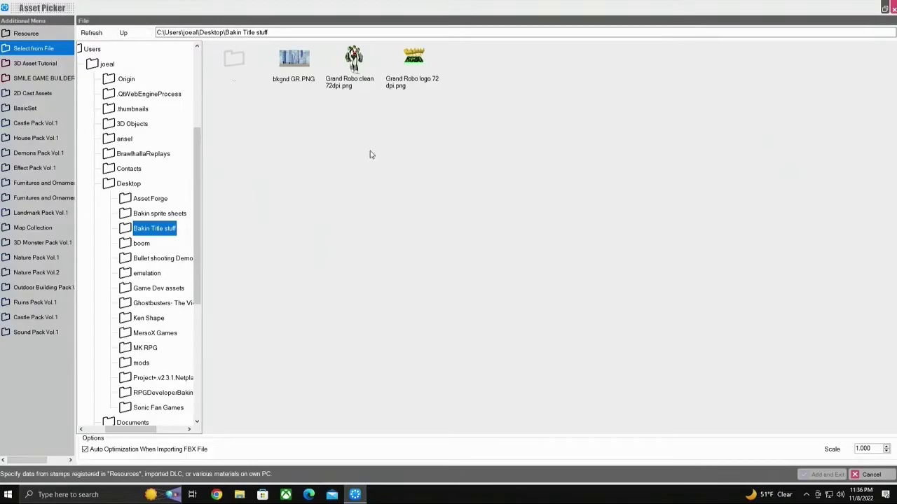
left_click(415, 69)
left_click(821, 474)
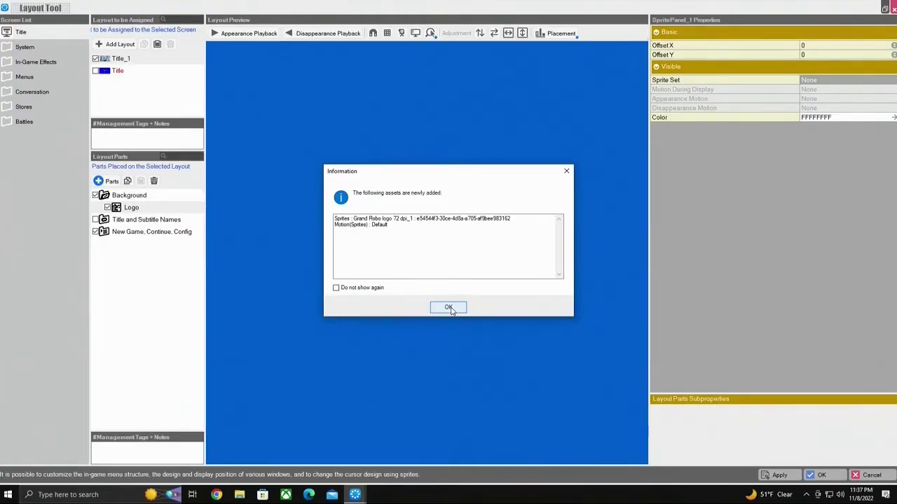
Confirm the new sprite so the Grand Robo logo appears at offset 428, 354.
left_click(448, 308)
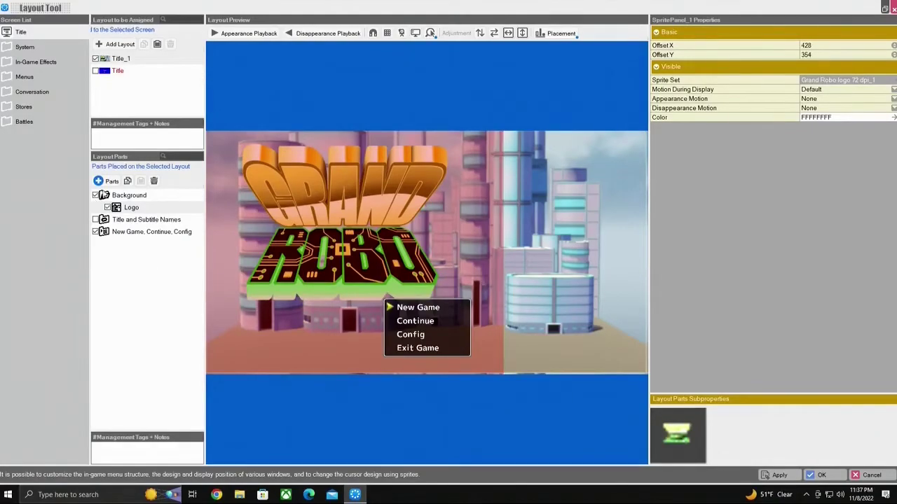
Add a Panel for Rendering Sprites part named Robo under Background and open its Sprite Set picker.
left_click(106, 181)
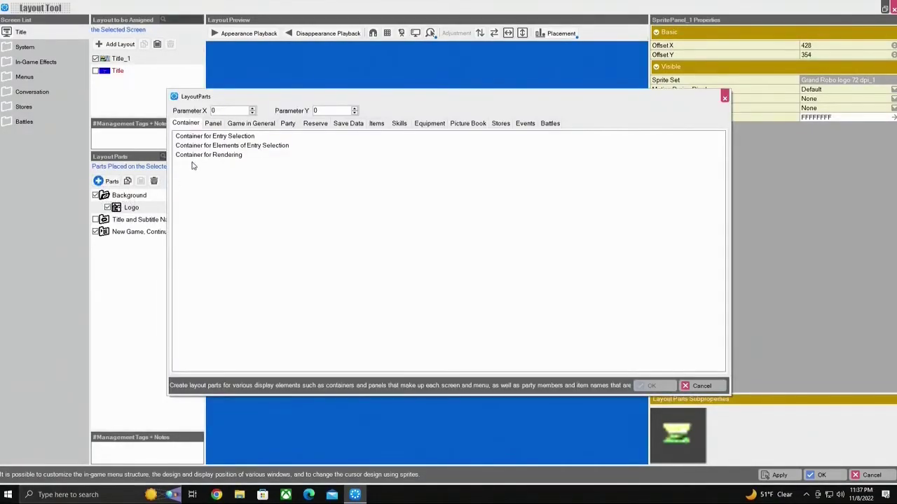
left_click(212, 126)
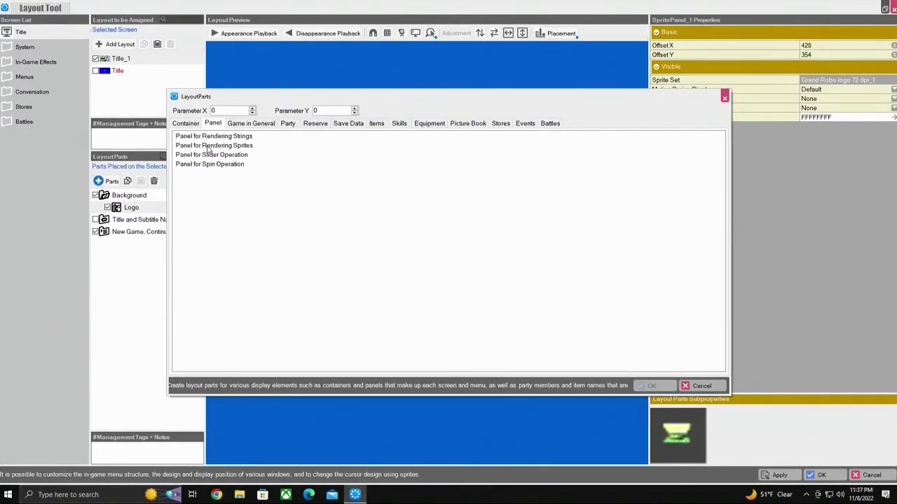
left_click(210, 146)
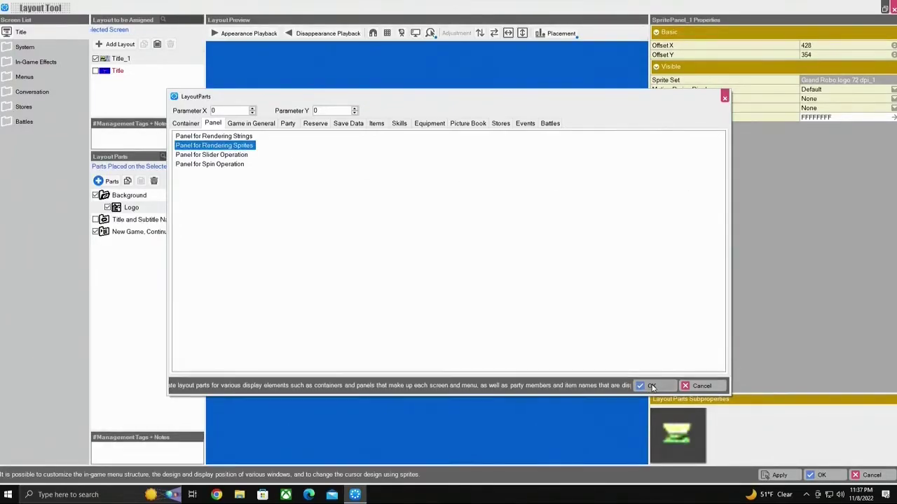
left_click(651, 386)
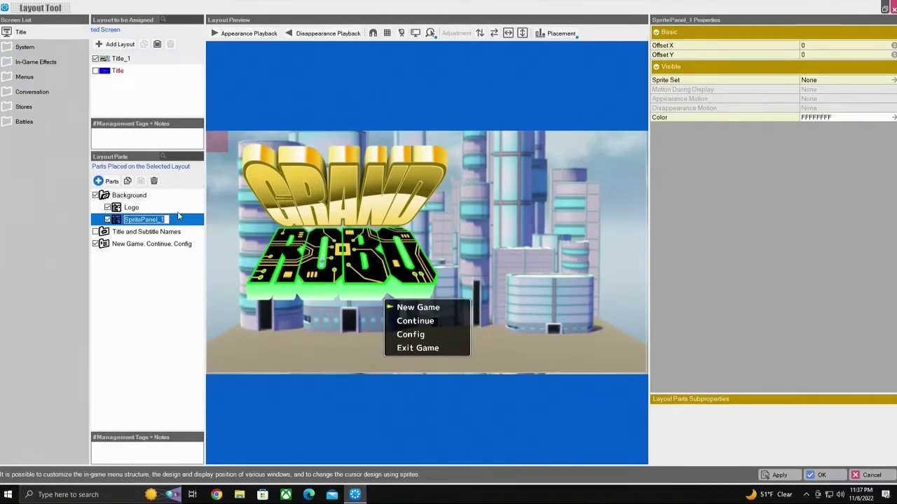
type("Robo")
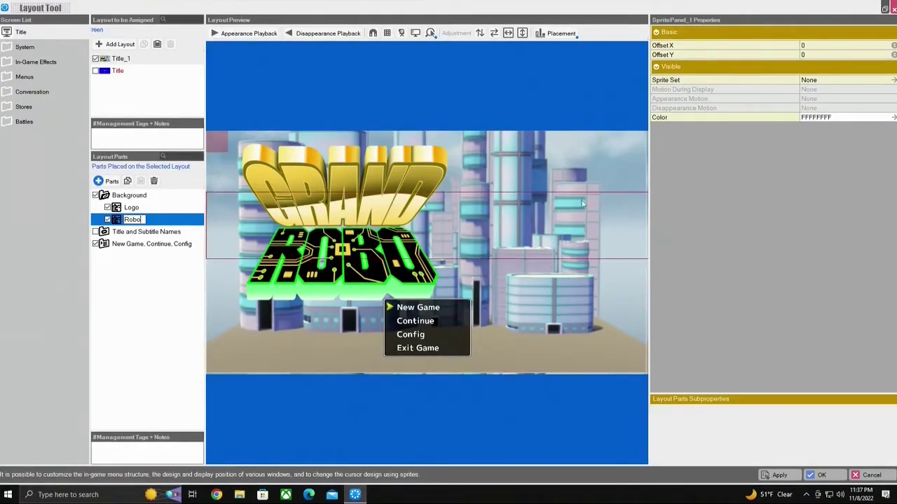
left_click(807, 82)
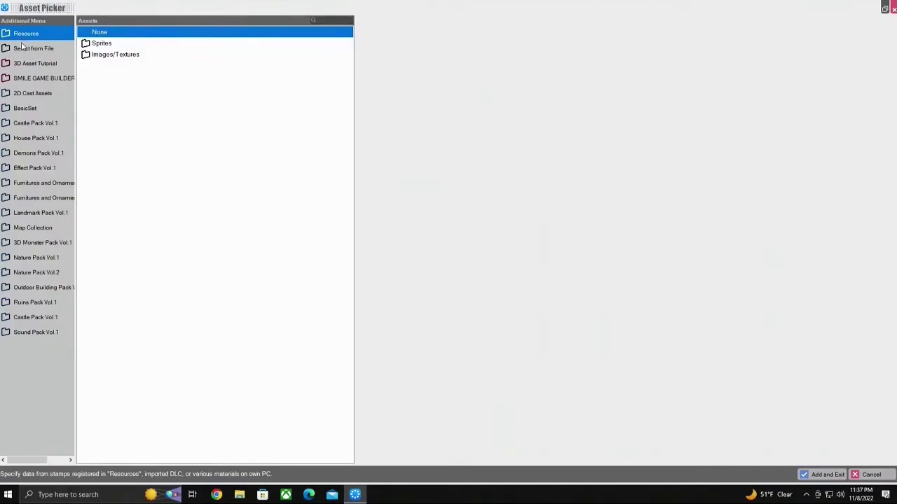
Import Grand Robo clean 72dpi.png from file as the Robo sprite, overwriting the existing registered copy.
left_click(22, 47)
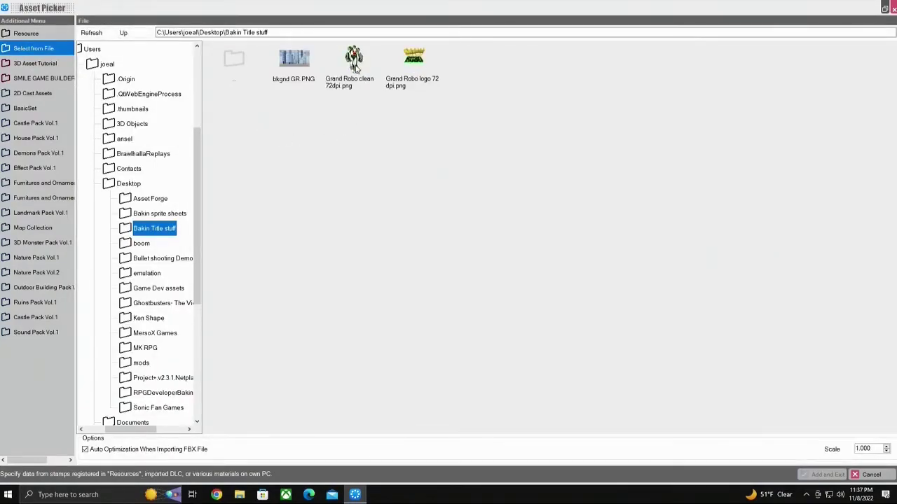
left_click(355, 66)
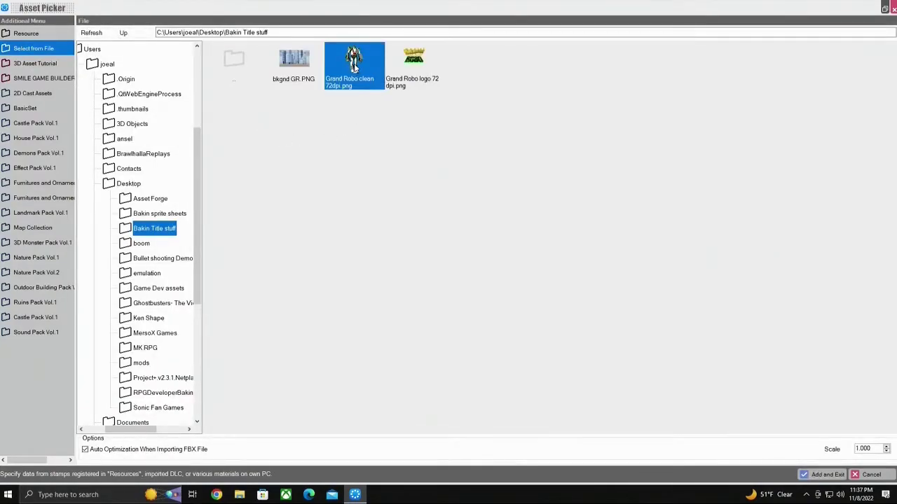
left_click(814, 479)
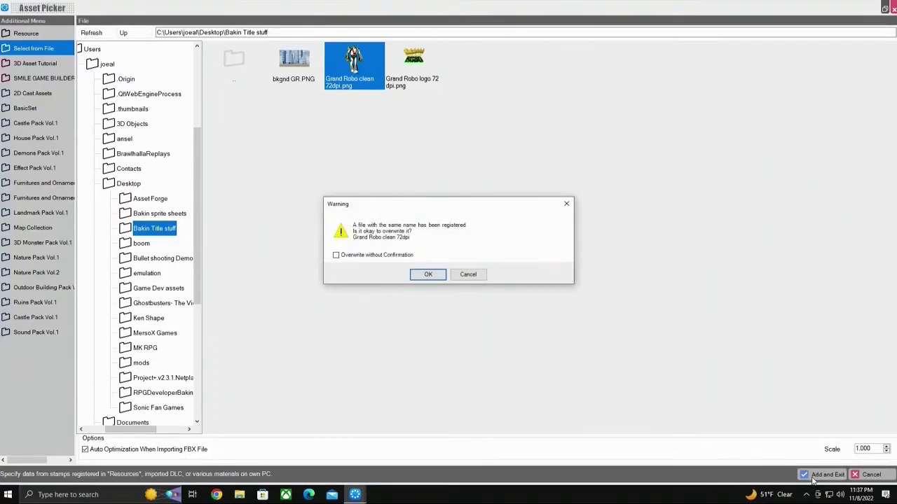
left_click(427, 274)
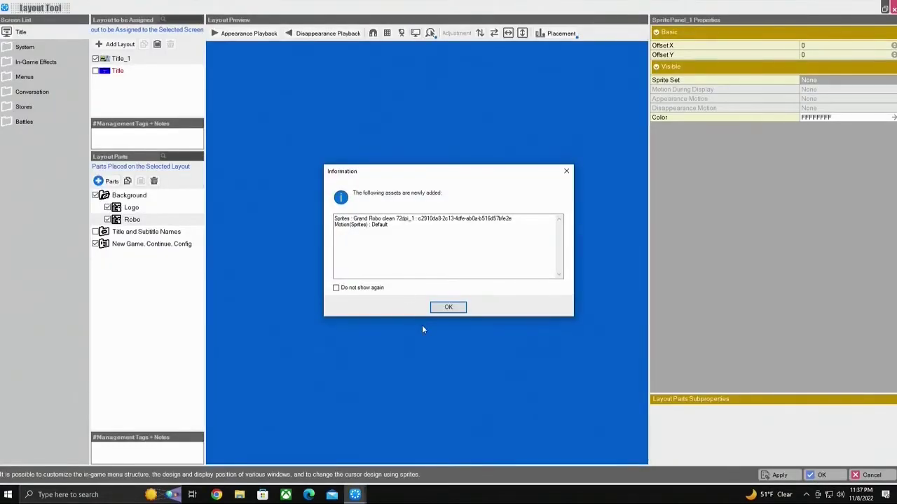
Dismiss the sprite-added notice, nudge the robot slightly right, and drag the Grand Robo logo rightward.
left_click(444, 309)
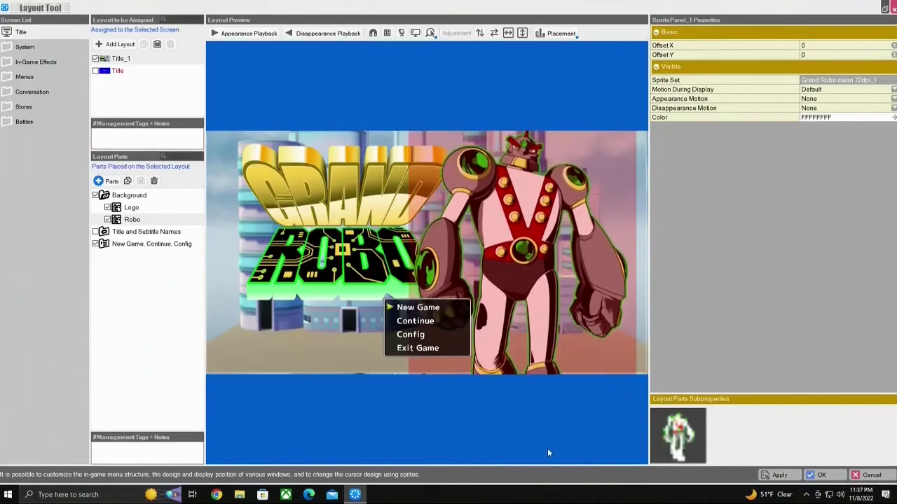
left_click(334, 266)
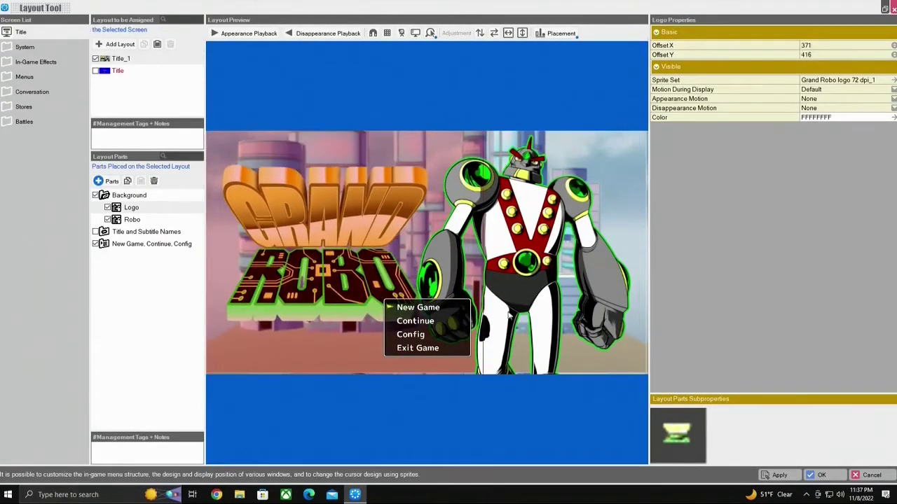
left_click(558, 293)
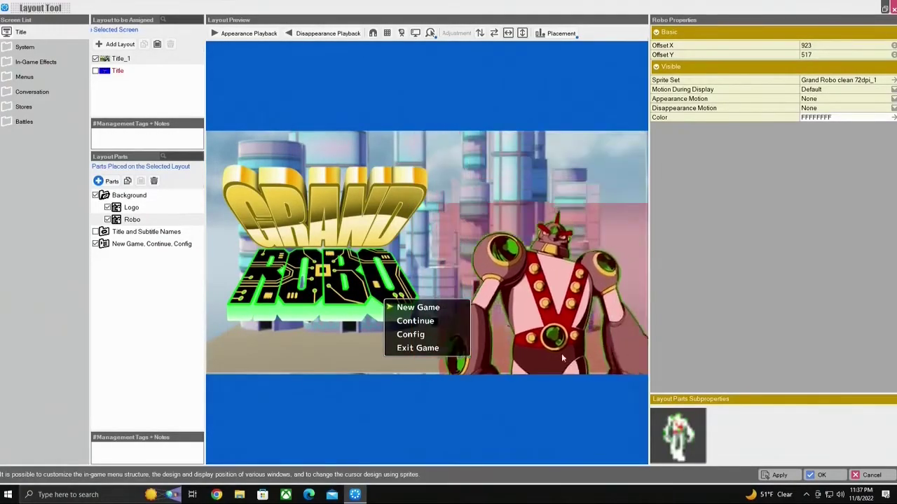
left_click_drag(530, 287, 544, 290)
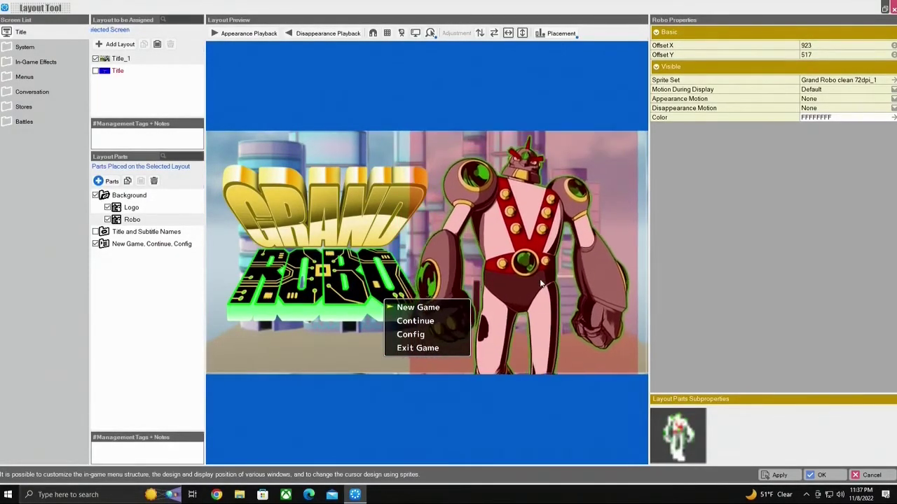
left_click_drag(345, 295, 552, 313)
Drag the robot sprite to the left side of the title screen and recheck the Logo and Robo placements.
left_click(135, 221)
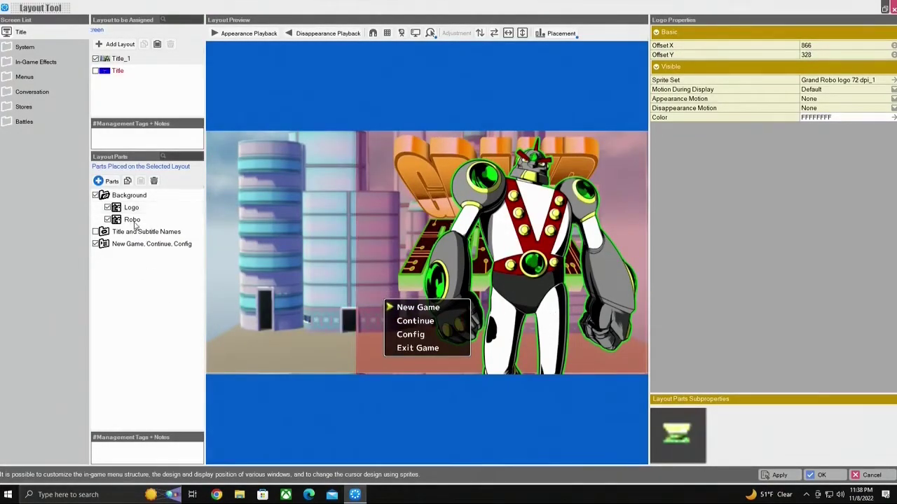
left_click_drag(254, 286, 326, 338)
left_click(593, 329)
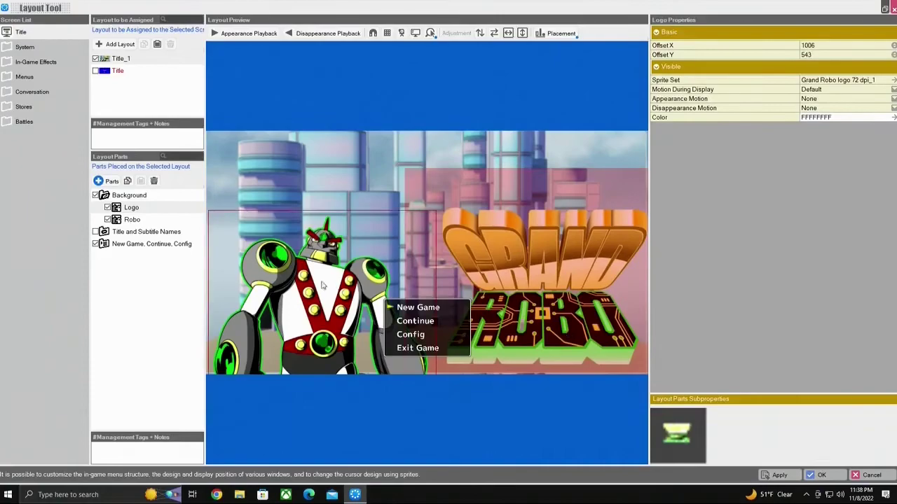
left_click(313, 209)
left_click(499, 252)
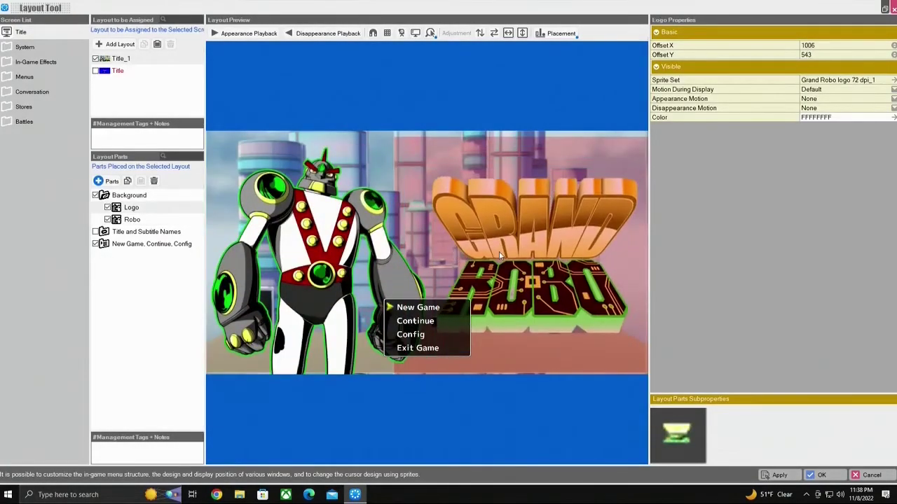